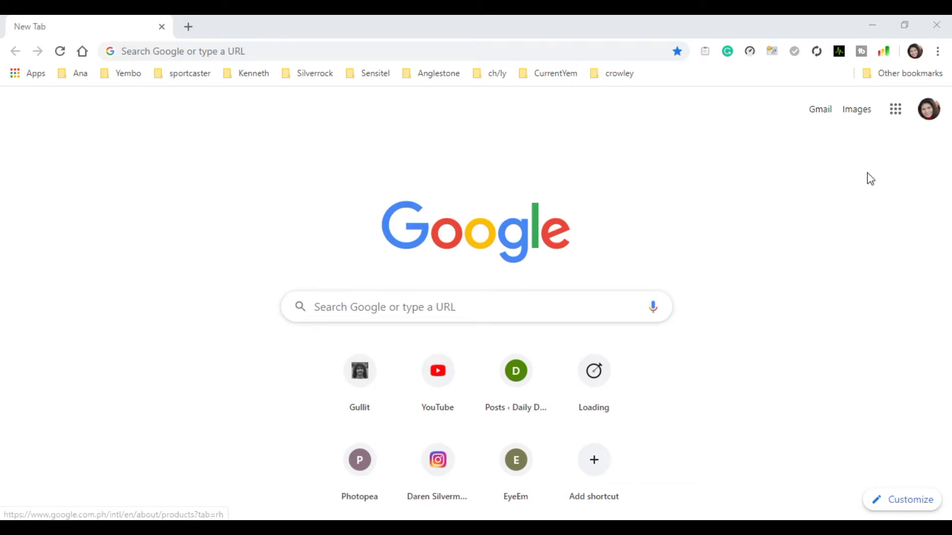
Step: Show the Google apps launcher (YouTube, Maps, Gmail, Drive, Calendar) from Chrome's new tab page
left_click(903, 116)
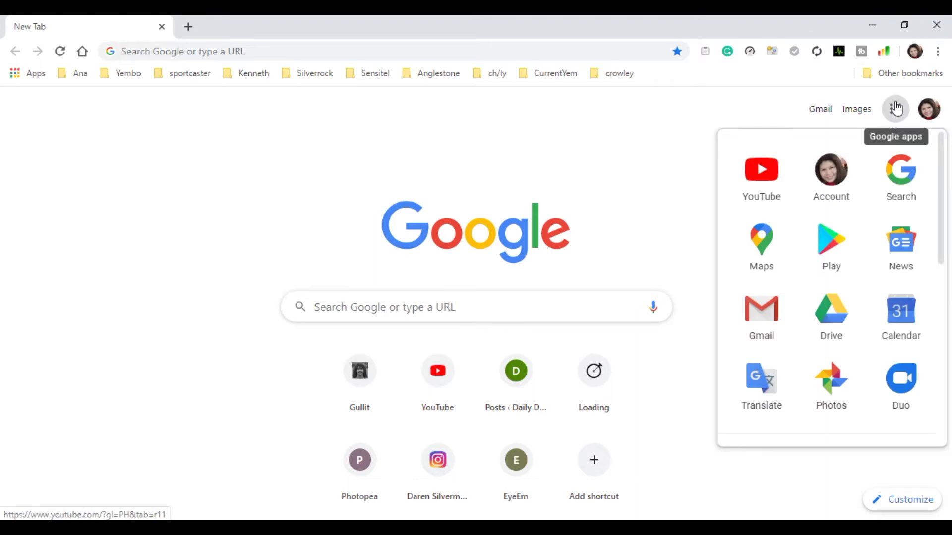
Step: Go to Google Drive and create a blank Google Docs document in My Drive
left_click(831, 333)
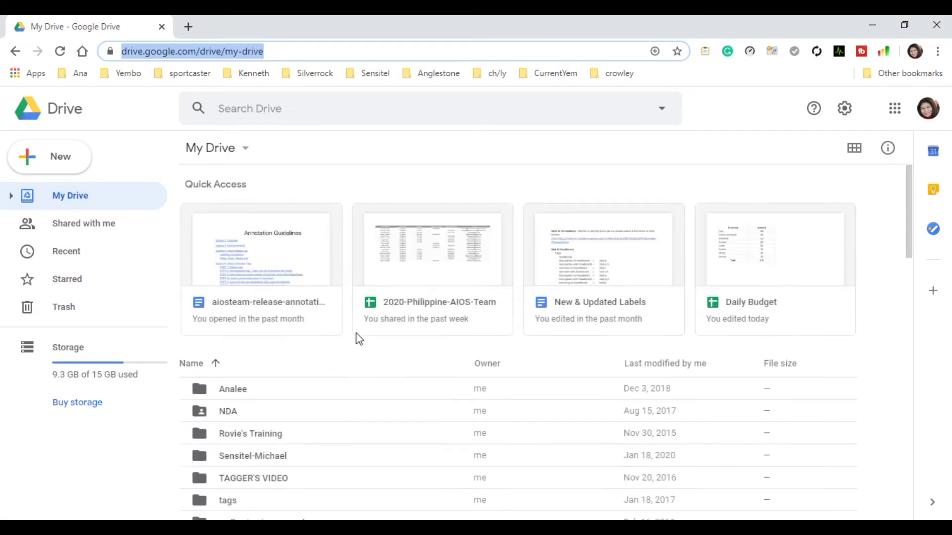
right_click(347, 364)
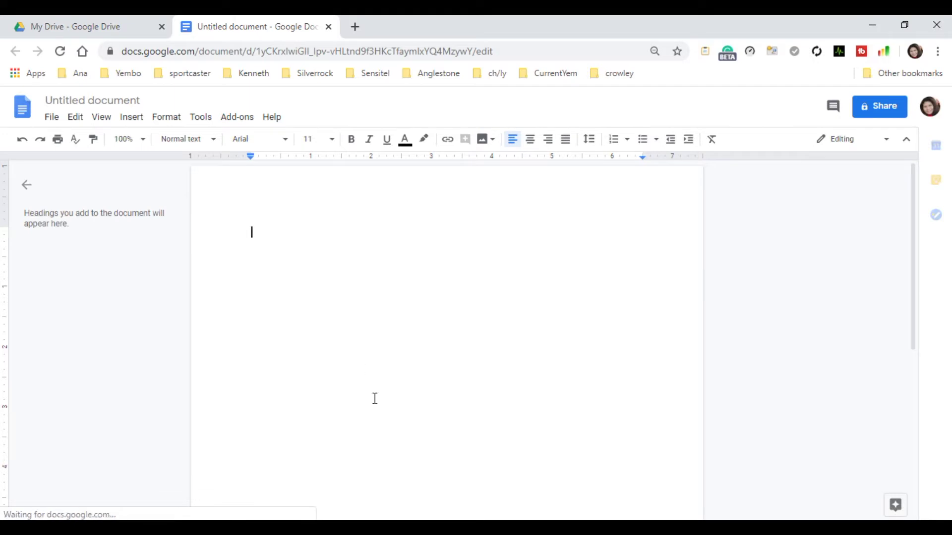
Step: Rename 'Untitled document' to 'Flower Garden Ideas'
left_click(143, 101)
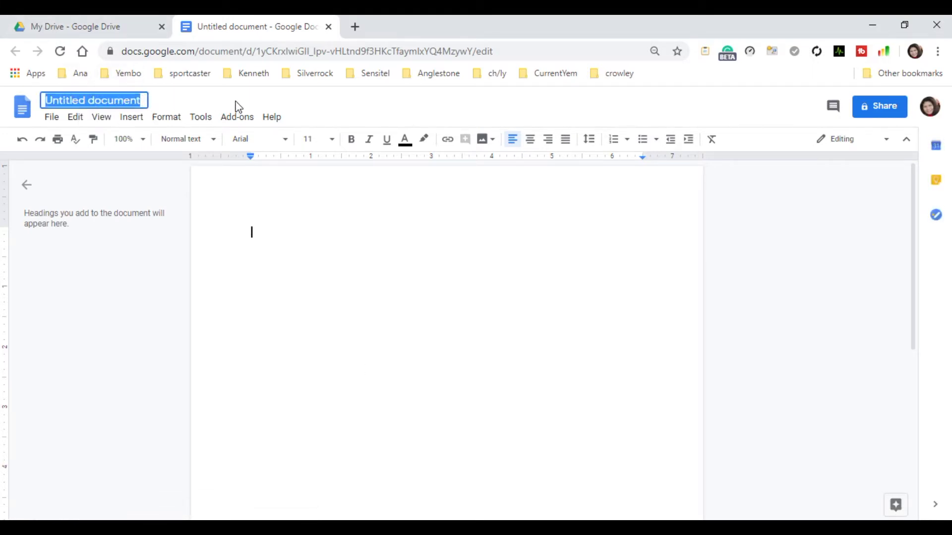
key("BackSpace")
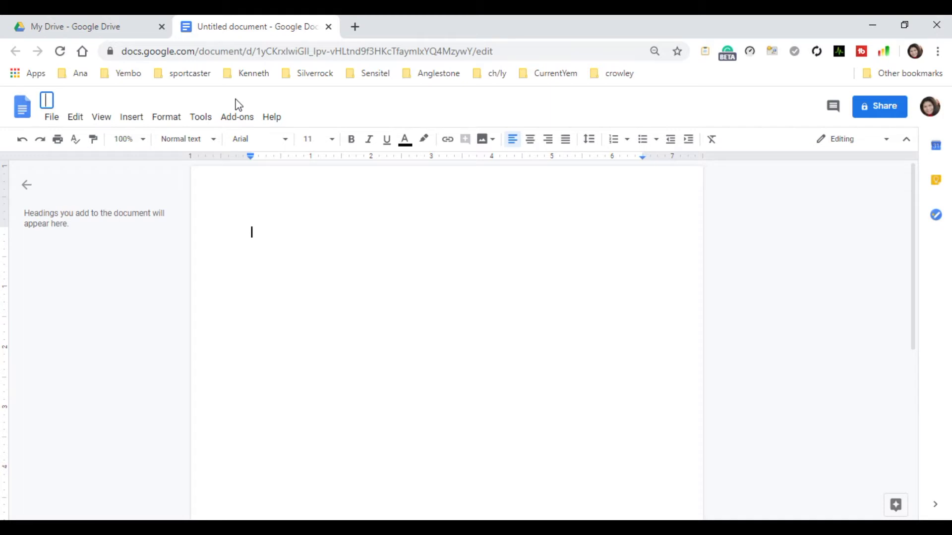
type("Flower ")
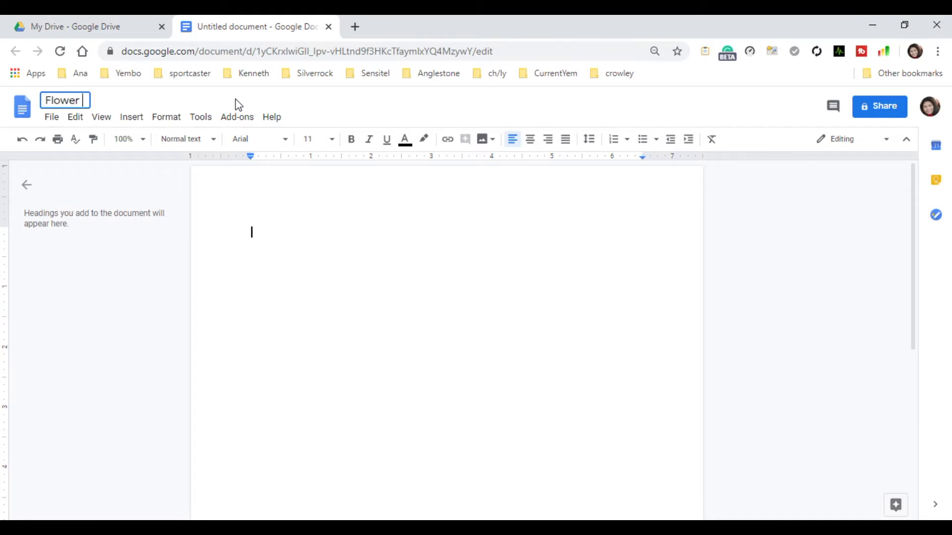
type("Garden Ideas")
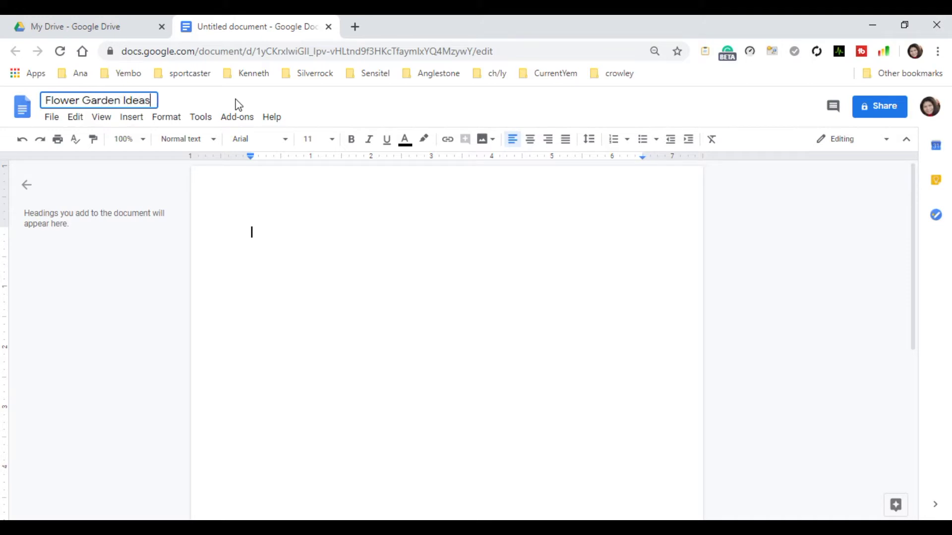
left_click(280, 249)
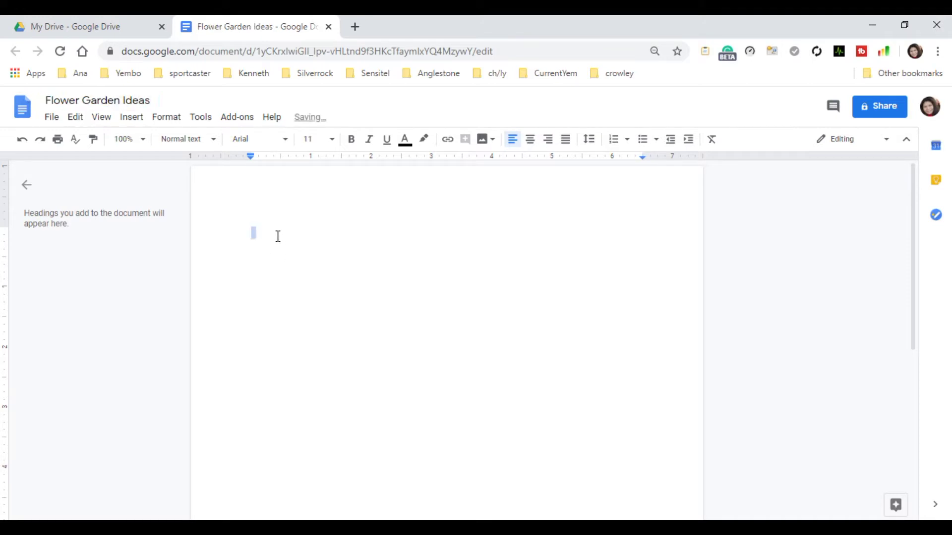
Step: Open a fresh tab and copy the 'Flower Garden Ideas' document title
left_click(355, 27)
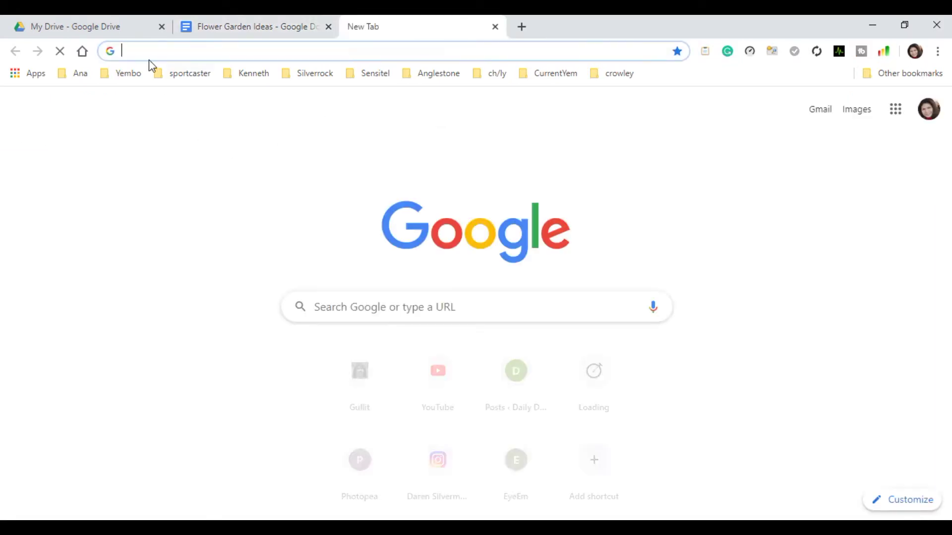
left_click(240, 35)
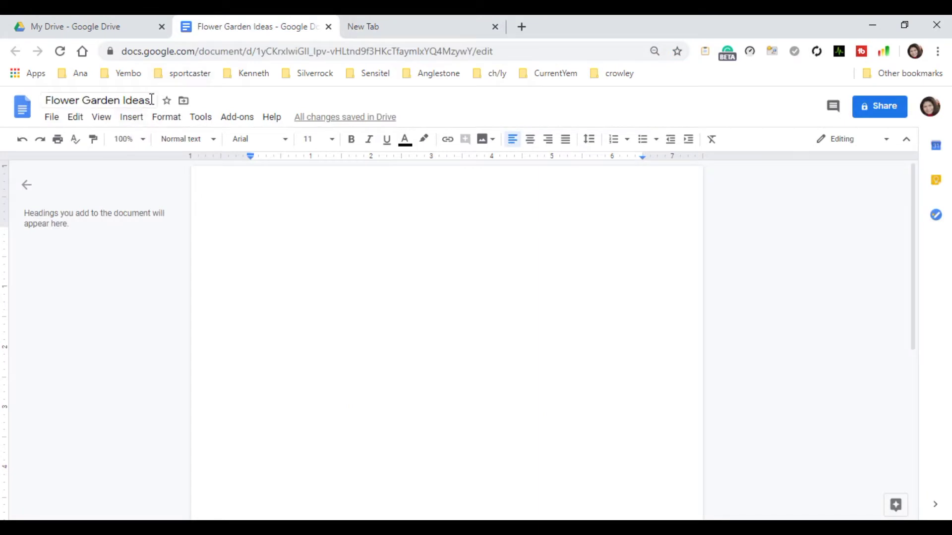
left_click(106, 99)
right_click(110, 102)
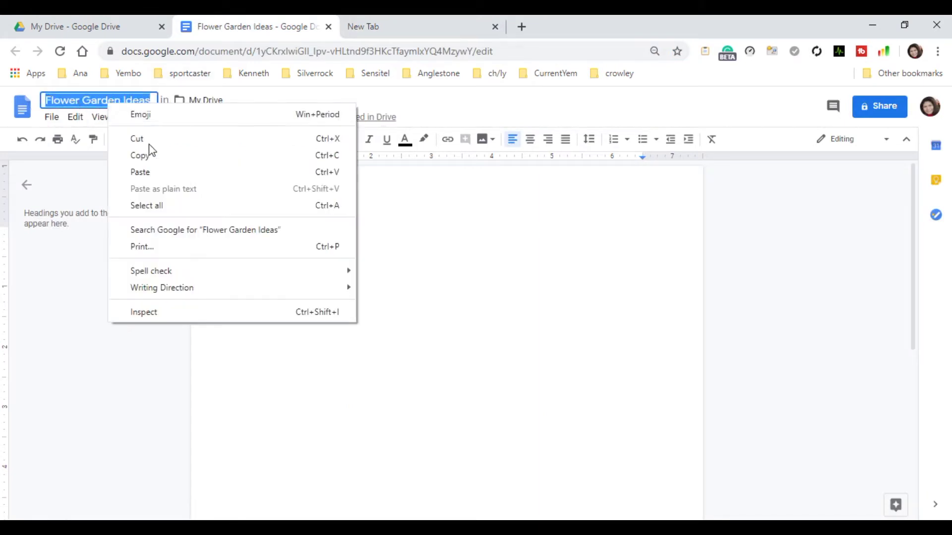
left_click(149, 155)
Step: Paste the title into Google search, search 'Flower Garden Ideas' and view image results
left_click(391, 27)
left_click(389, 306)
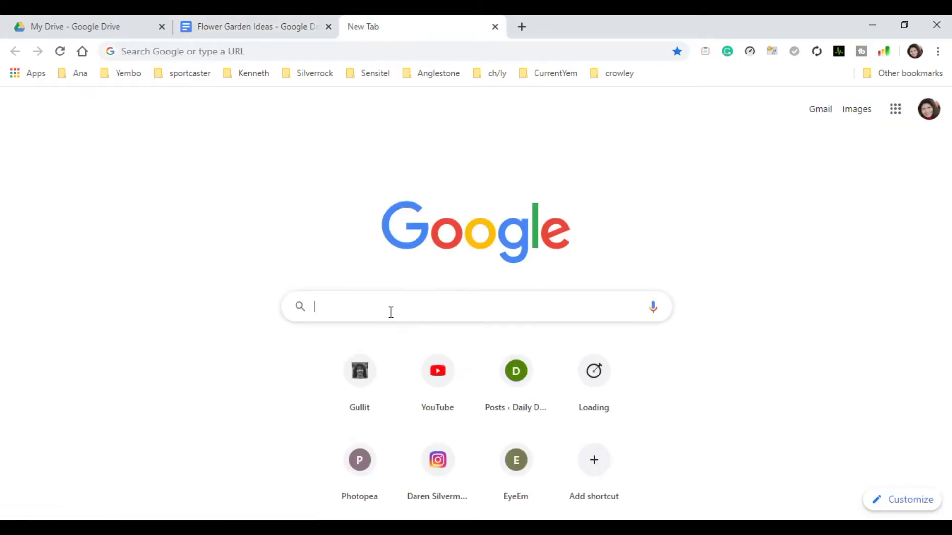
right_click(390, 307)
left_click(454, 201)
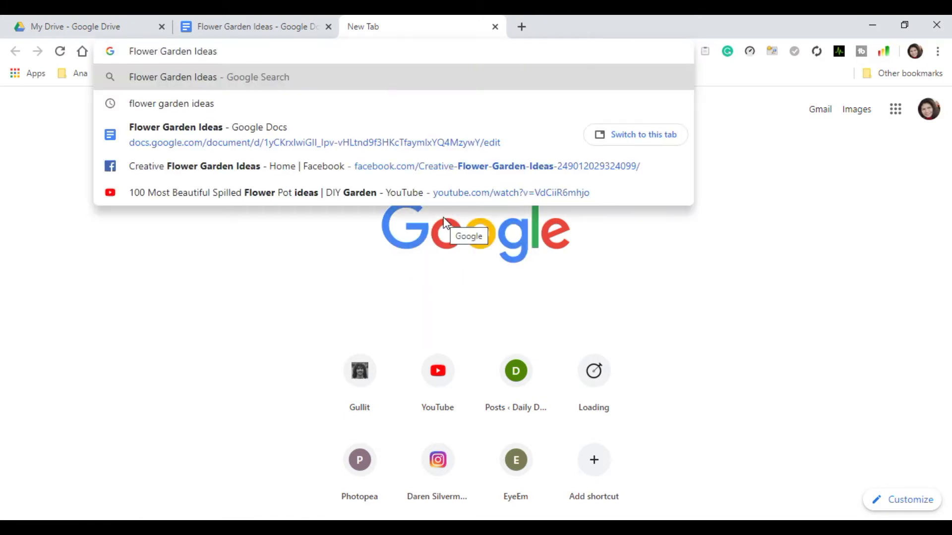
key("Return")
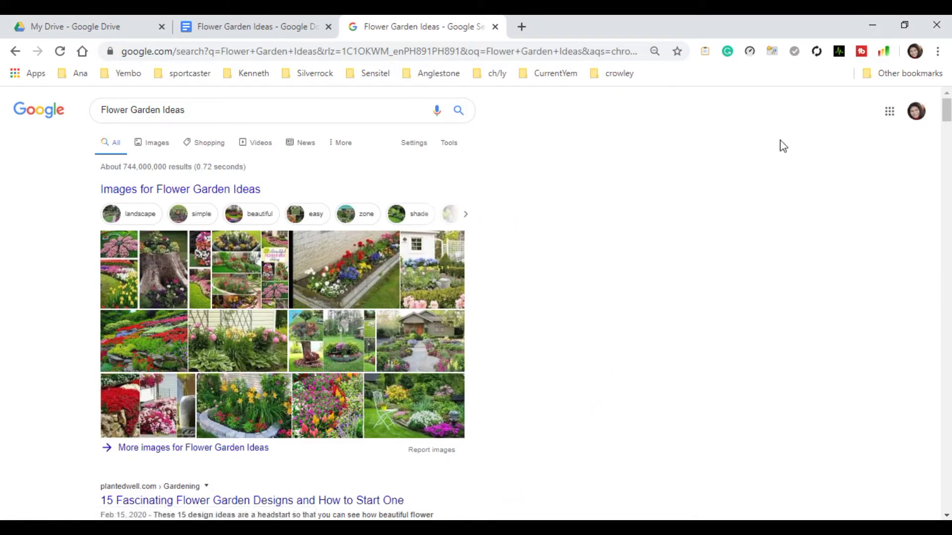
left_click(244, 286)
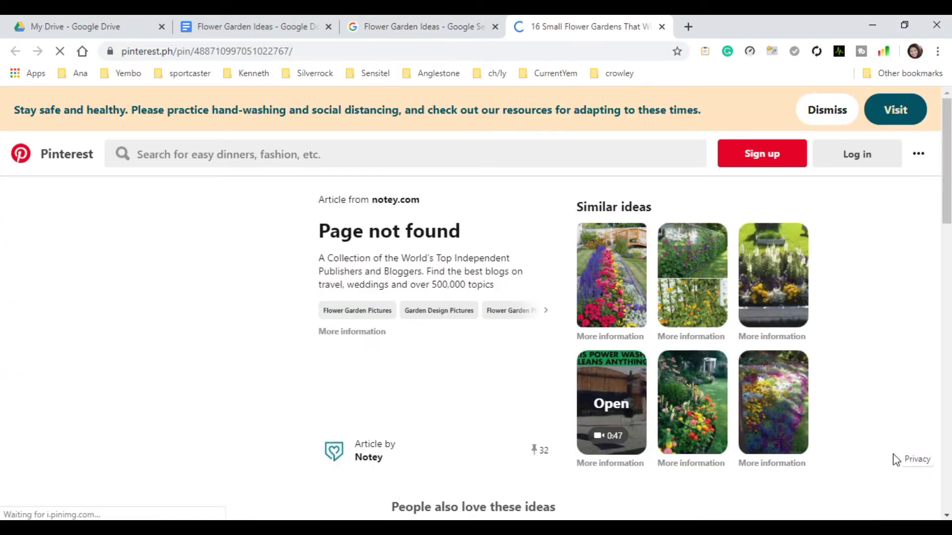
Step: Dismiss Pinterest's sign-up prompt and open the small flower garden ideas pin
scroll(298, 446, "down", 5)
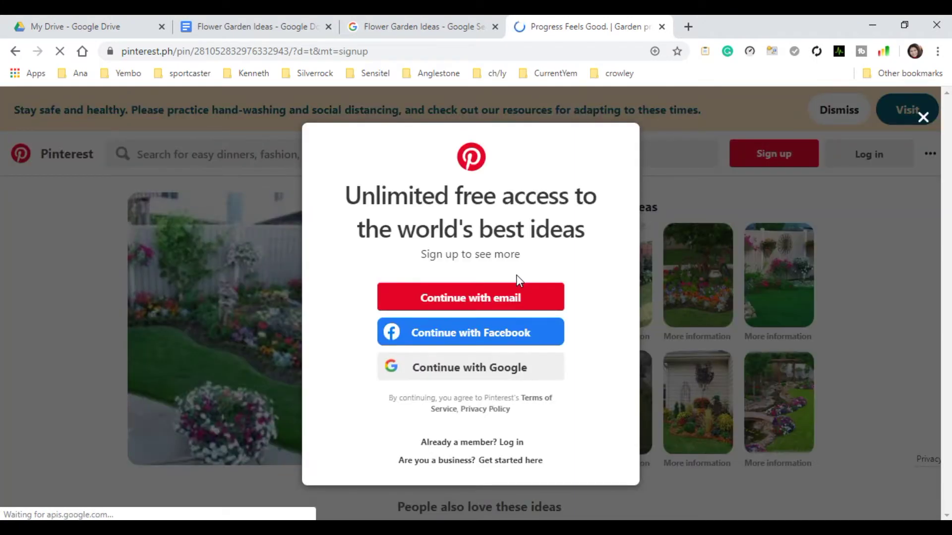
left_click(692, 152)
scroll(323, 332, "down", 4)
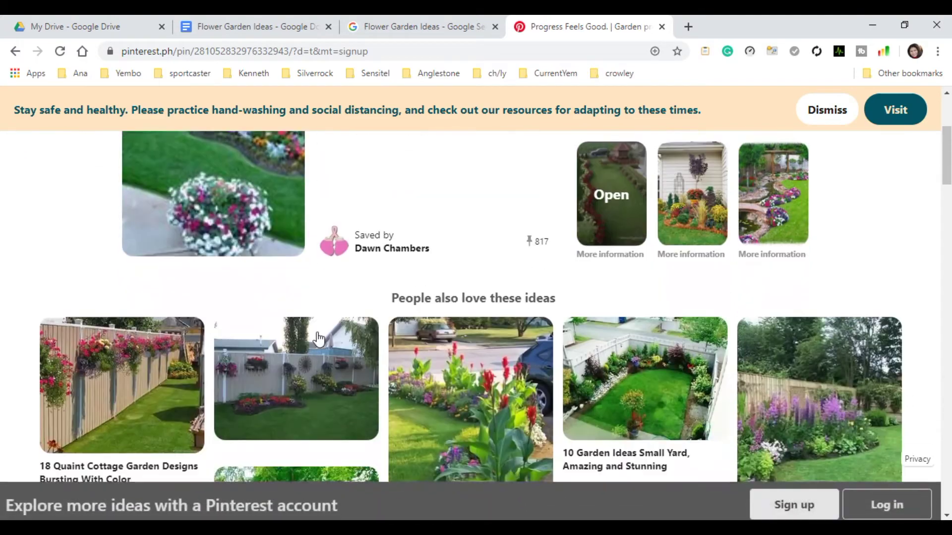
scroll(454, 225, "up", 2)
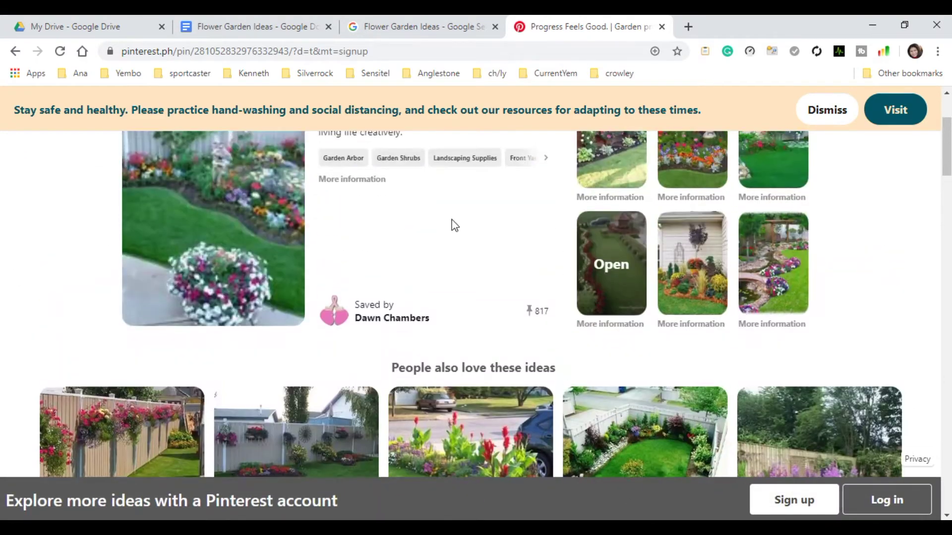
scroll(238, 258, "up", 2)
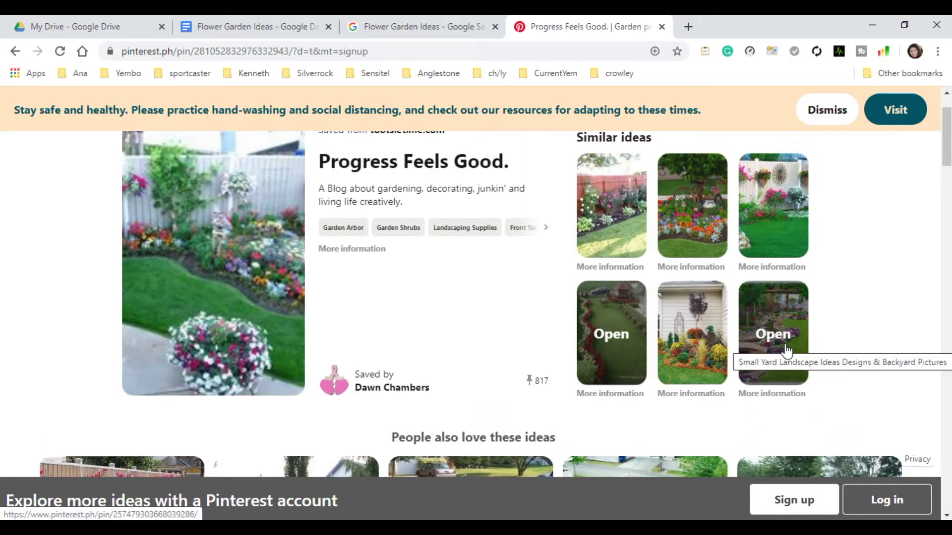
scroll(687, 348, "down", 5)
scroll(688, 348, "down", 5)
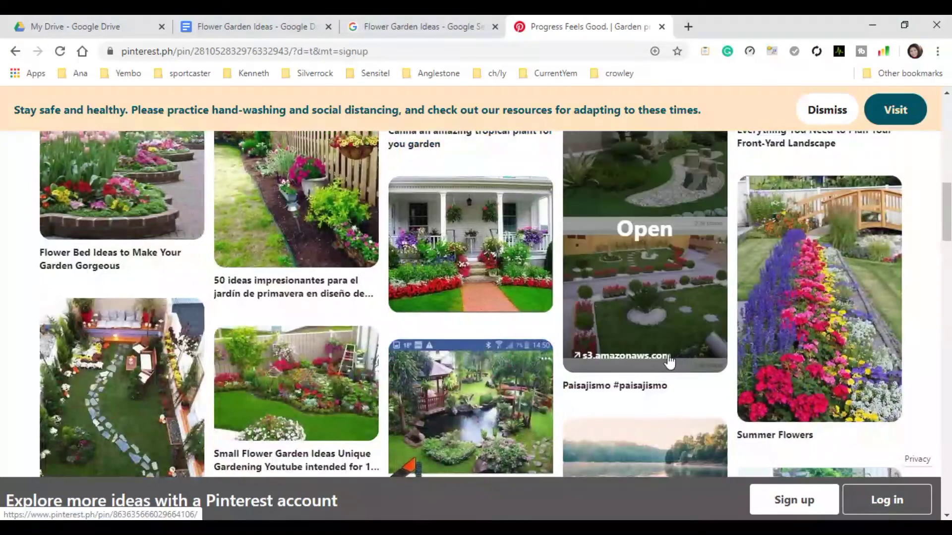
left_click(326, 356)
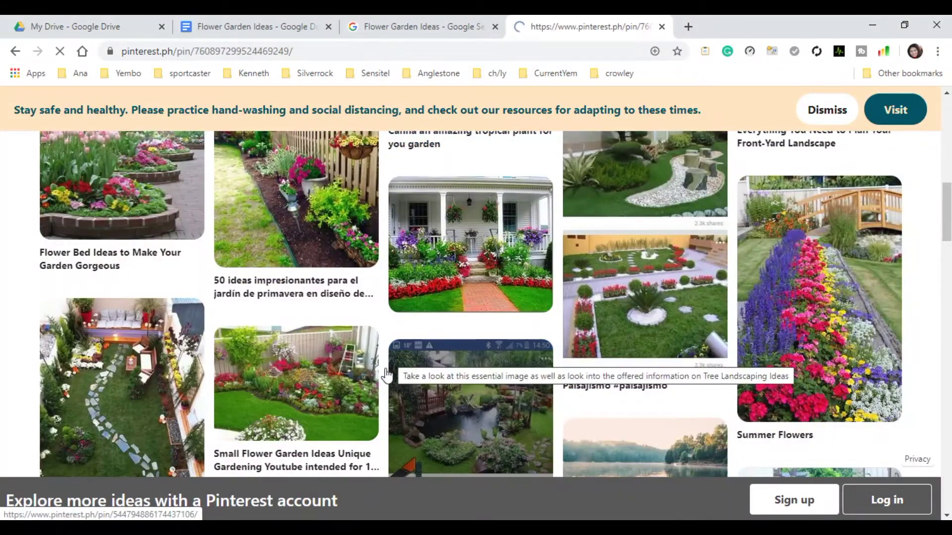
Step: Open the corner garden plan pin from the related Pinterest ideas
scroll(366, 297, "down", 6)
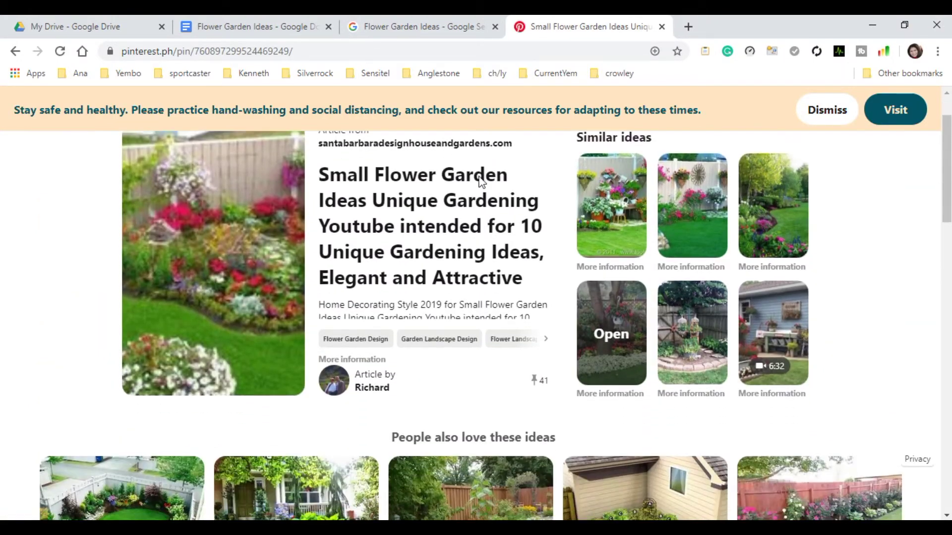
scroll(405, 208, "up", 5)
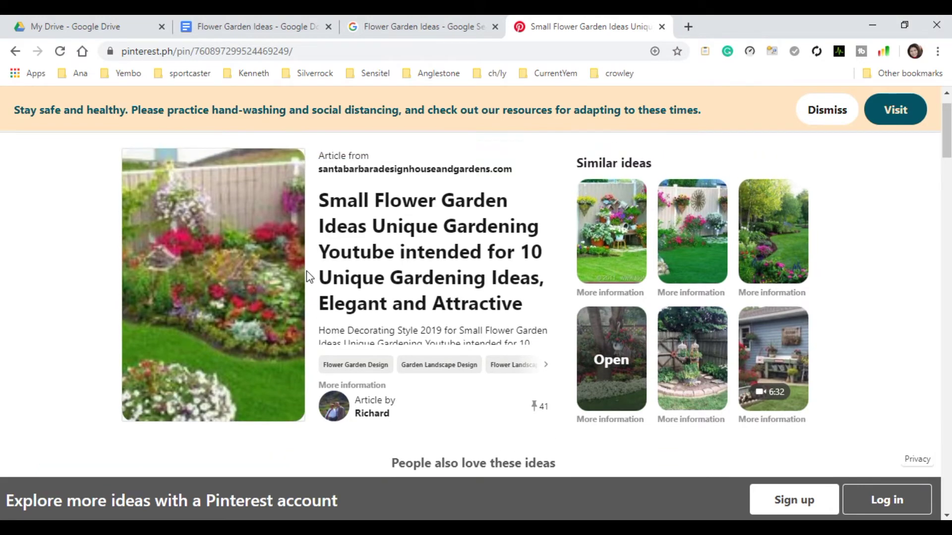
scroll(307, 271, "down", 9)
scroll(500, 328, "up", 4)
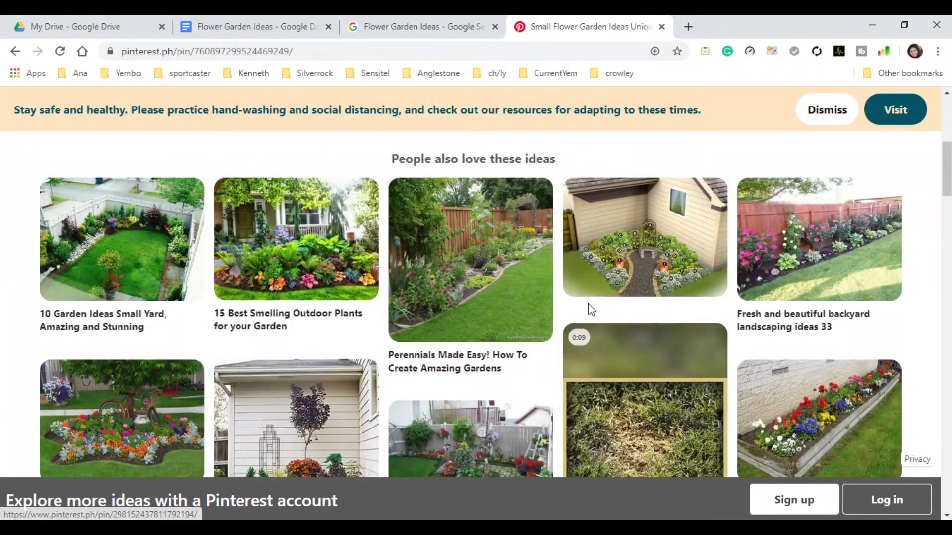
left_click(705, 261)
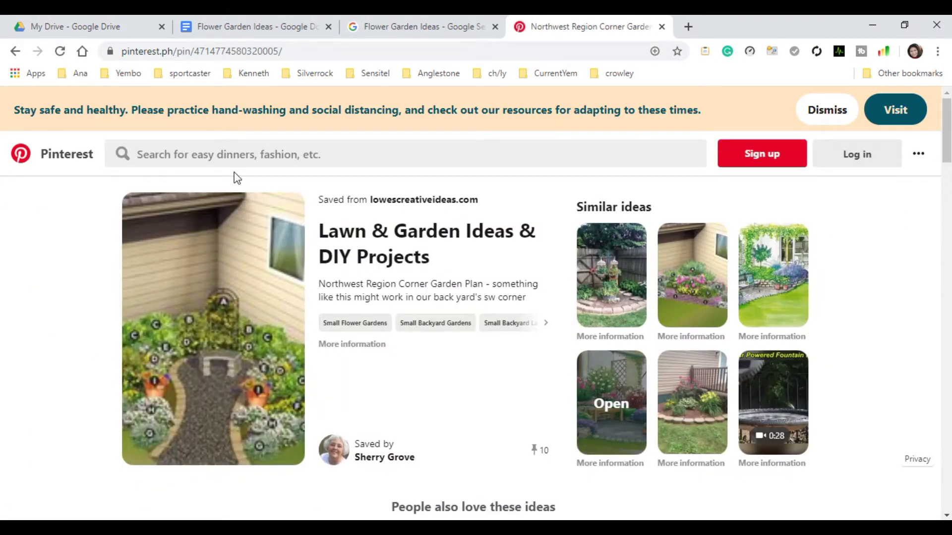
Step: Look over the corner garden plan pin, then return to the Google Images results
scroll(213, 371, "down", 3)
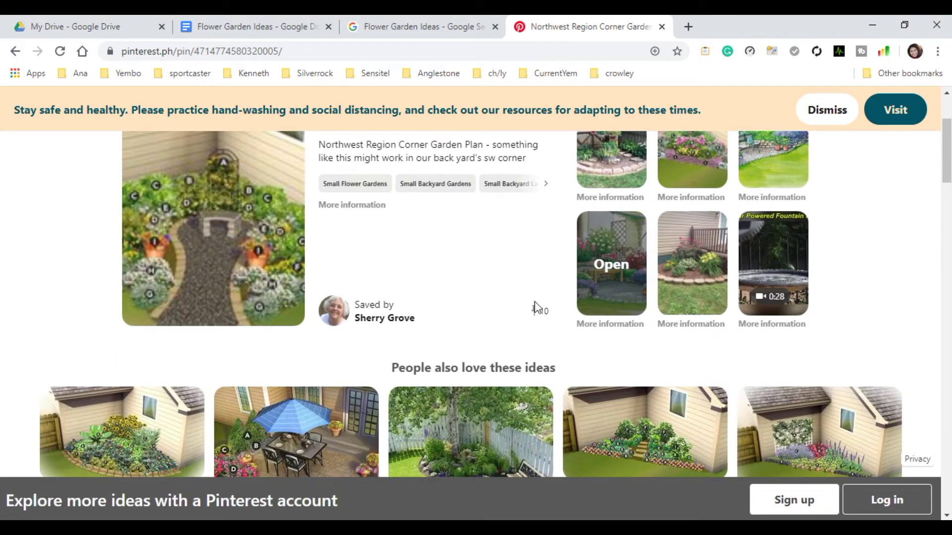
scroll(540, 307, "down", 3)
scroll(357, 373, "up", 6)
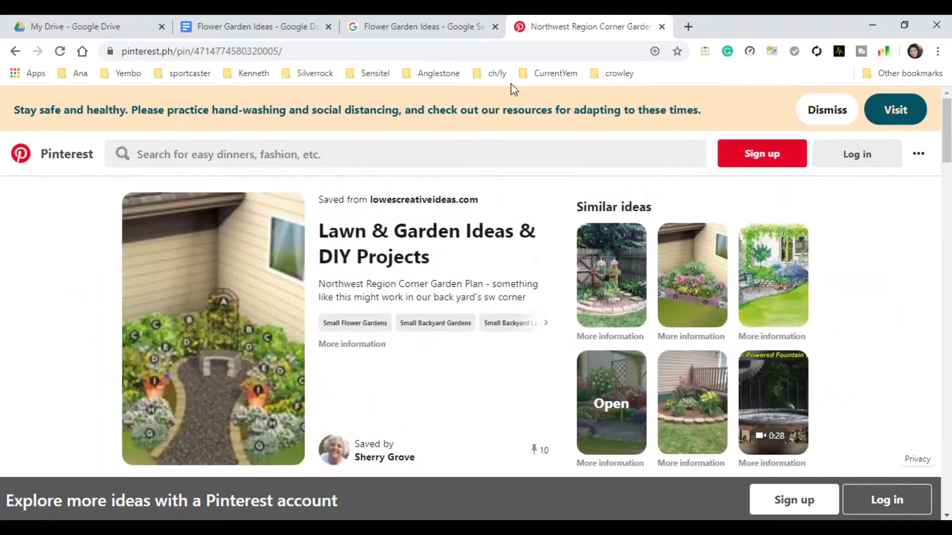
left_click(416, 27)
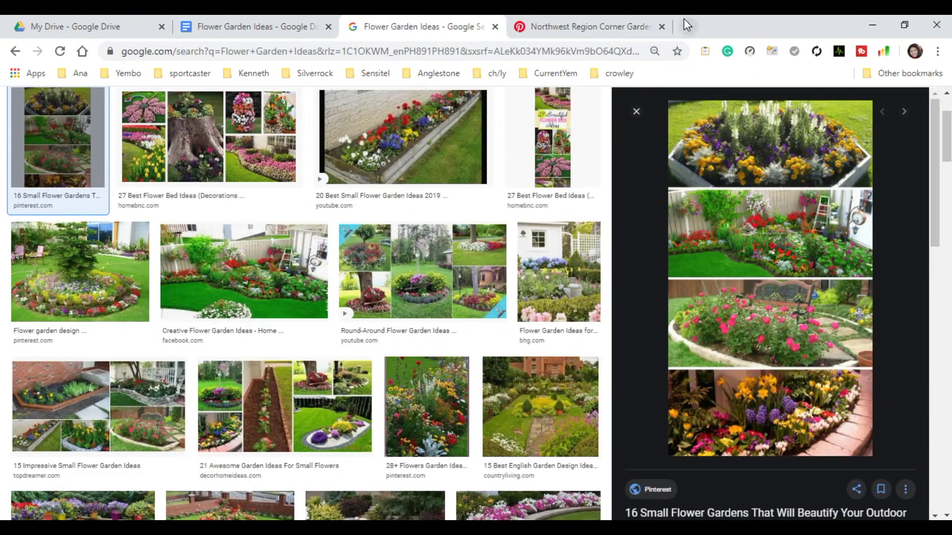
Step: Close the Pinterest tab, preview the Creative Flower Garden Ideas image and start a screen capture
left_click(661, 26)
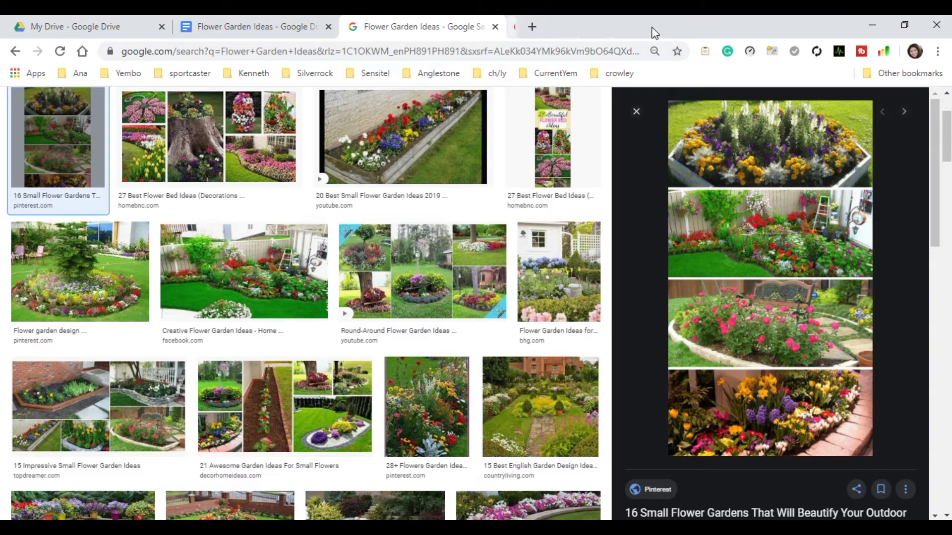
left_click(190, 268)
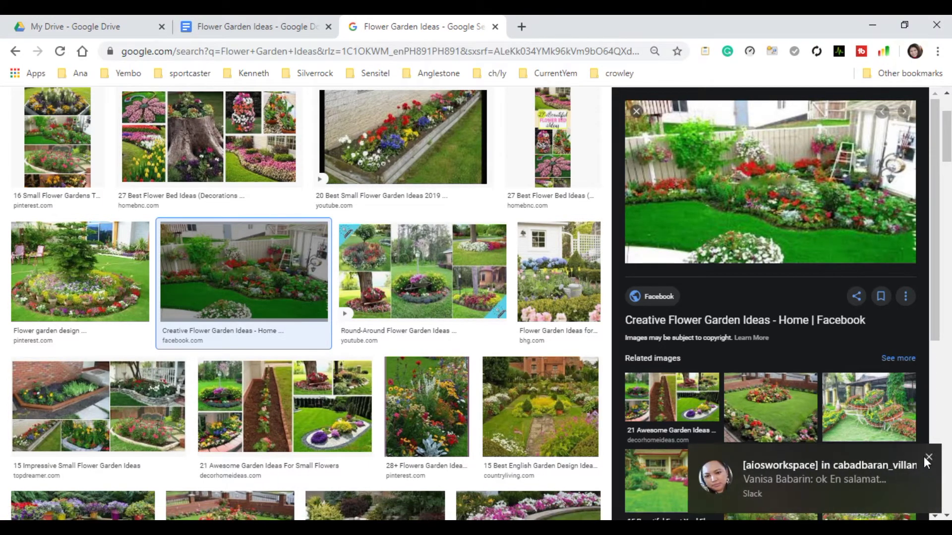
left_click(924, 459)
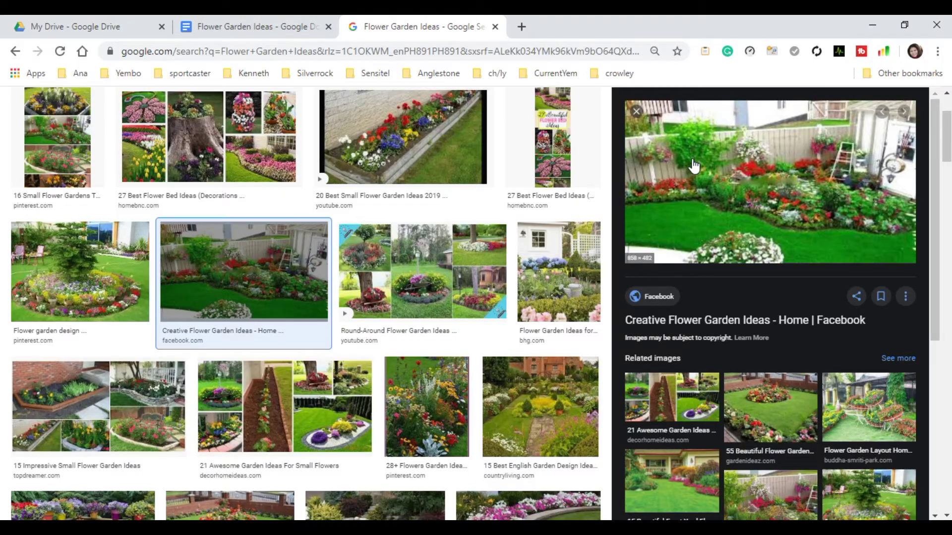
key("Print")
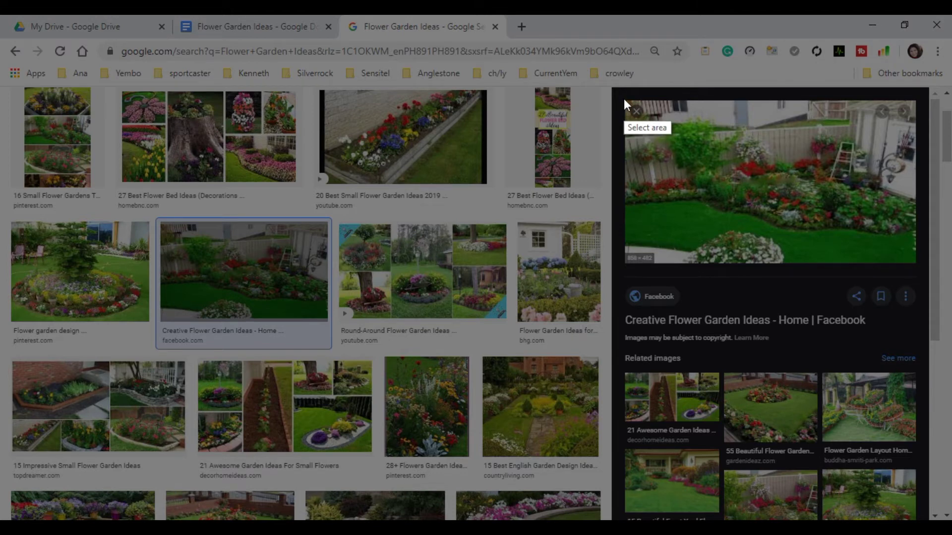
Step: Capture a 423x238 region around the Creative Flower Garden Ideas preview and copy it
left_click_drag(624, 99, 883, 272)
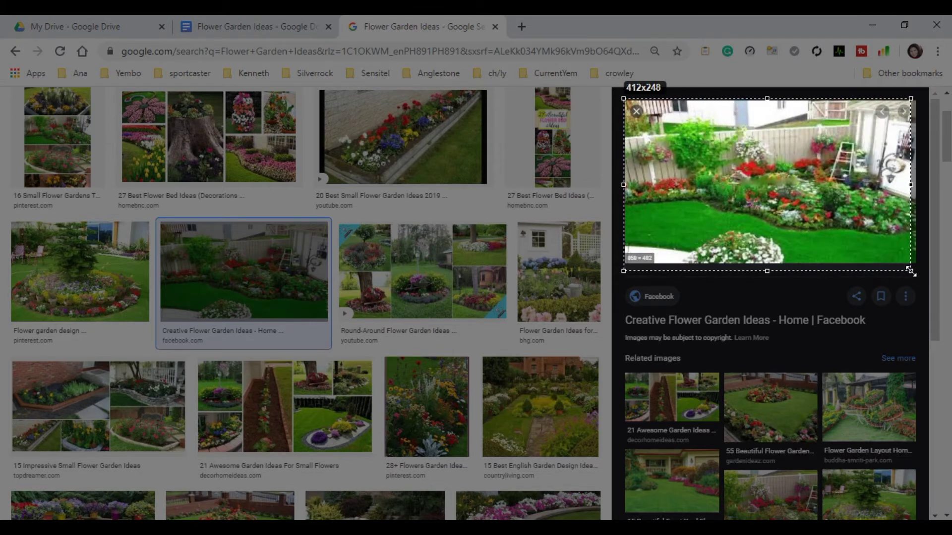
left_click_drag(911, 272, 917, 265)
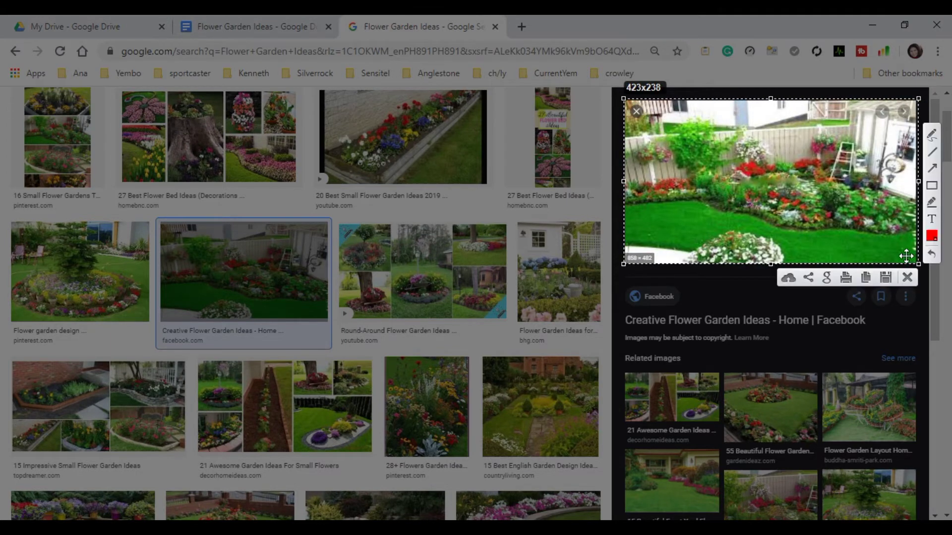
right_click(783, 169)
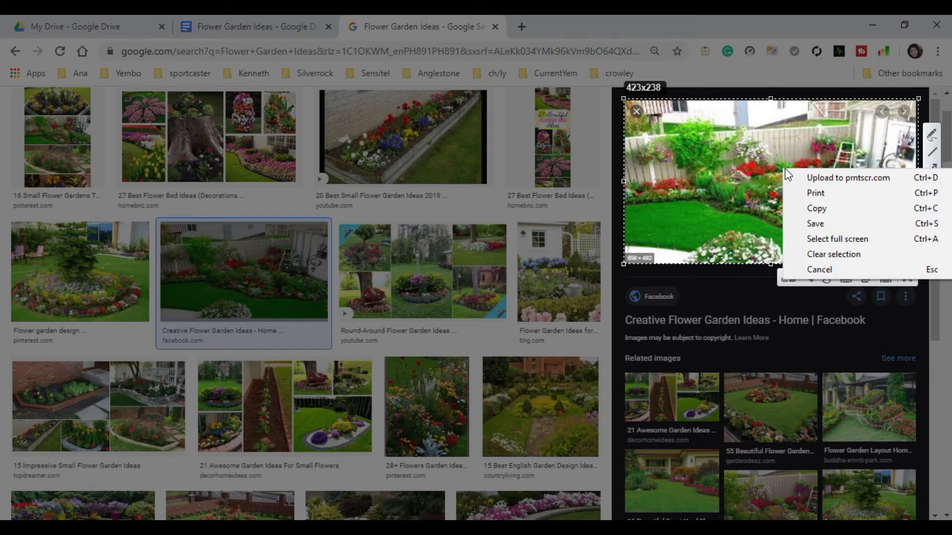
left_click(820, 212)
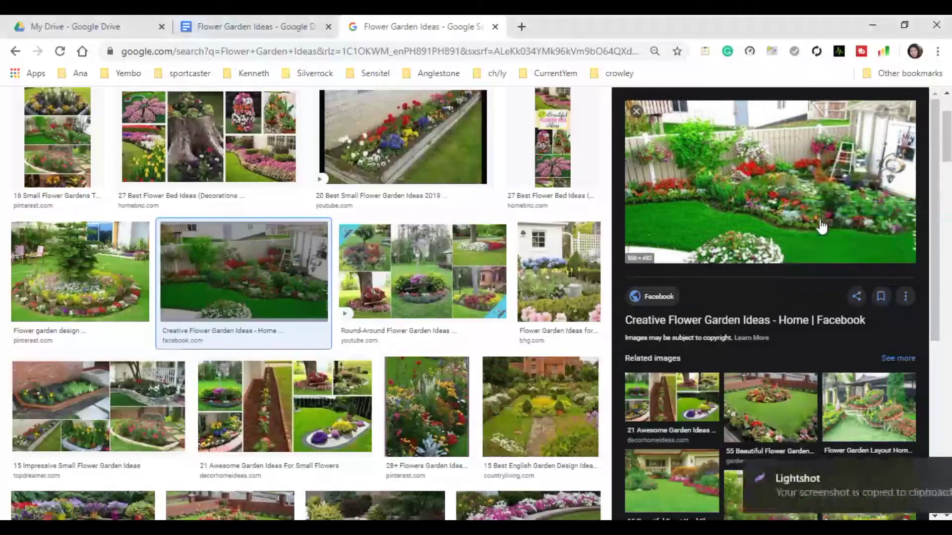
Step: Paste the captured garden screenshot into the Flower Garden Ideas document
left_click(263, 25)
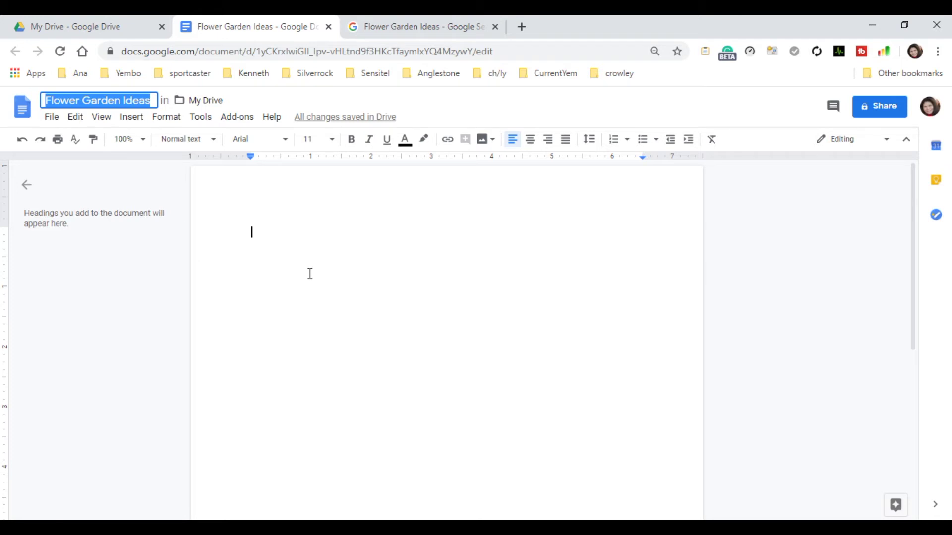
right_click(274, 232)
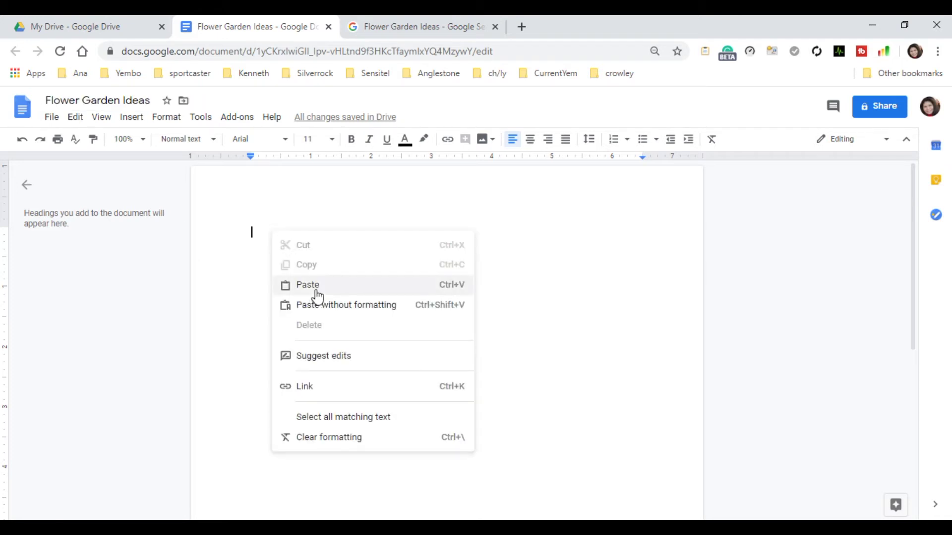
left_click(315, 289)
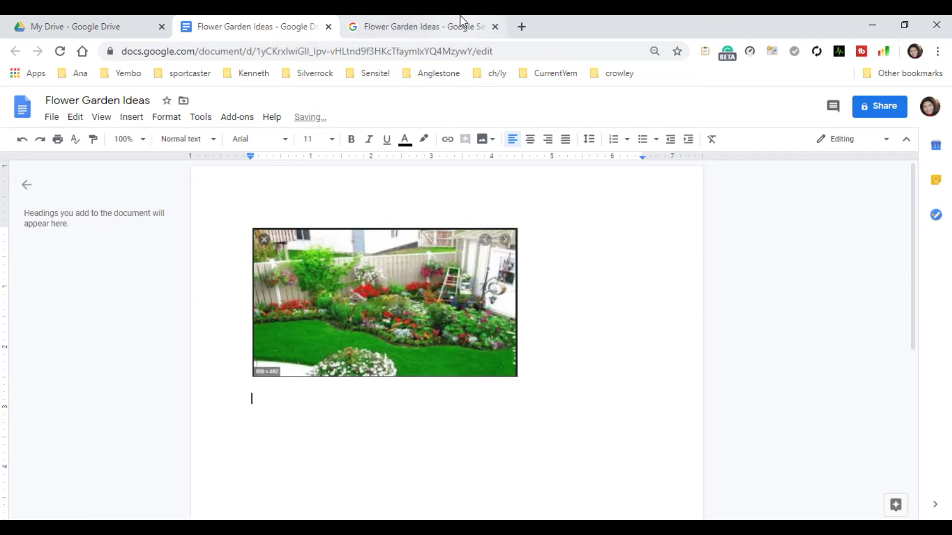
left_click(448, 27)
Step: Open the gardenideaz.com '55 Beautiful Flower Garden Design Ideas' article from its image preview
scroll(512, 193, "down", 5)
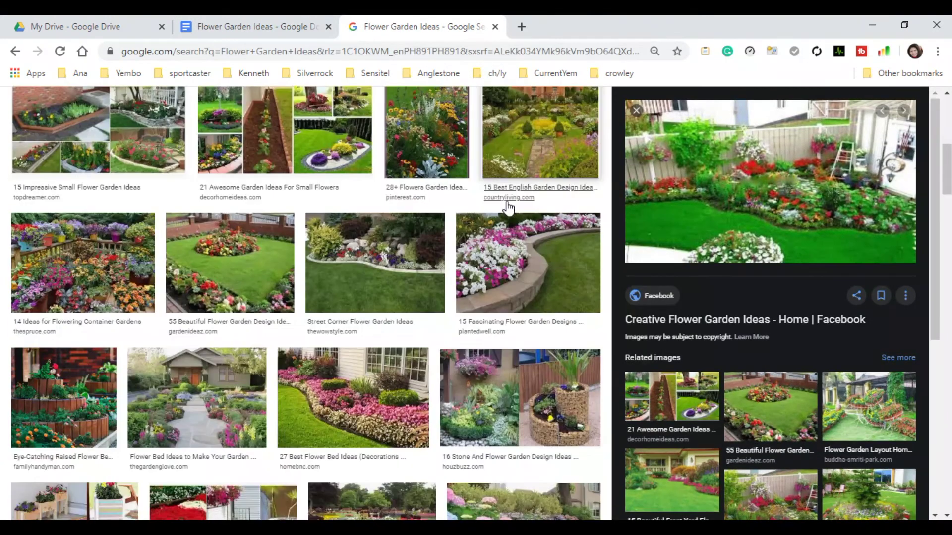
left_click(221, 280)
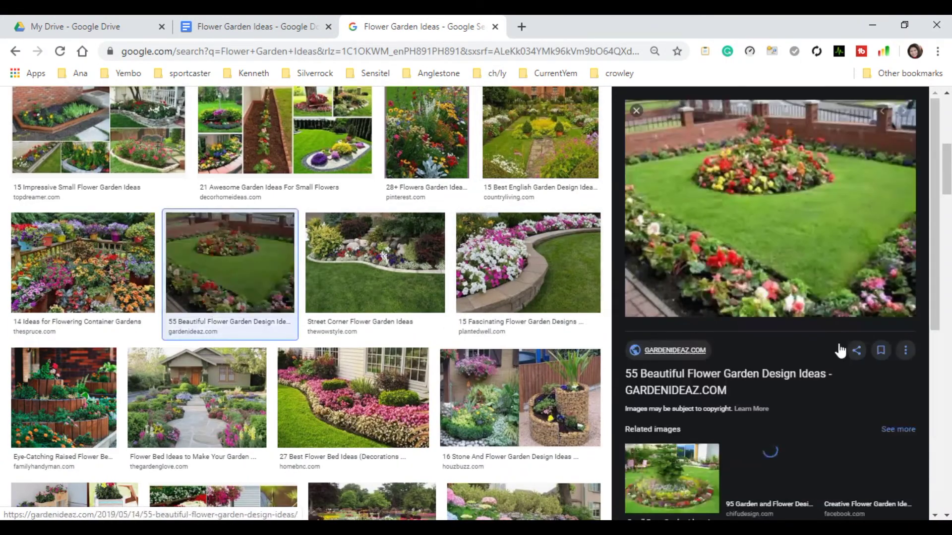
left_click(782, 254)
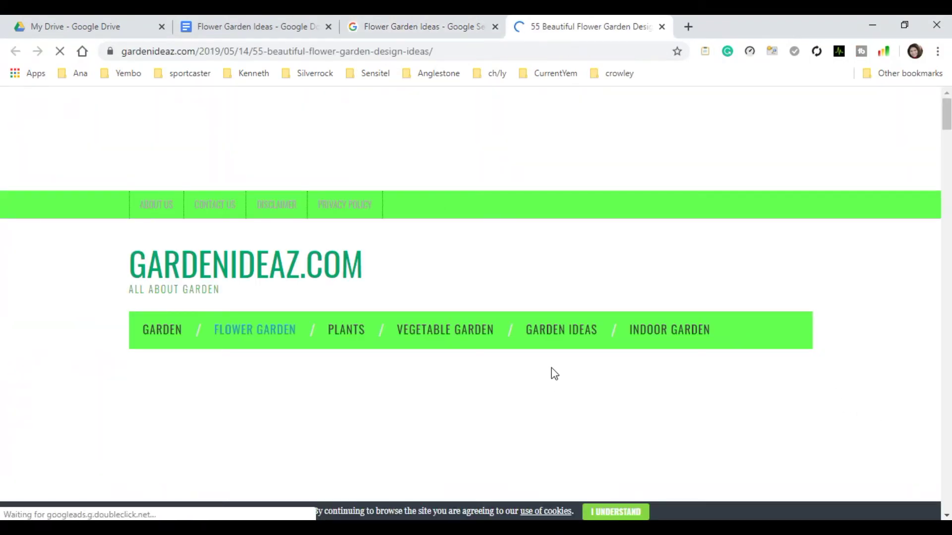
scroll(551, 368, "down", 5)
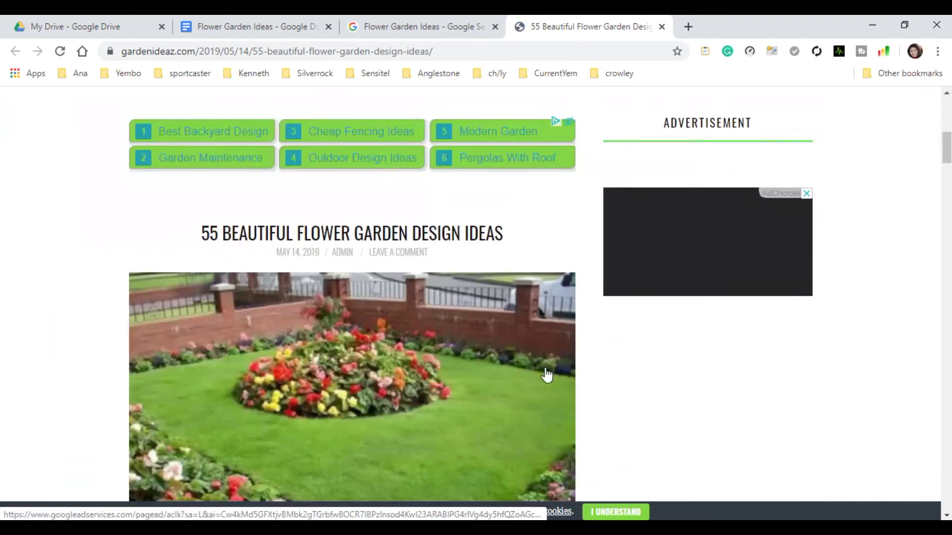
scroll(545, 374, "down", 3)
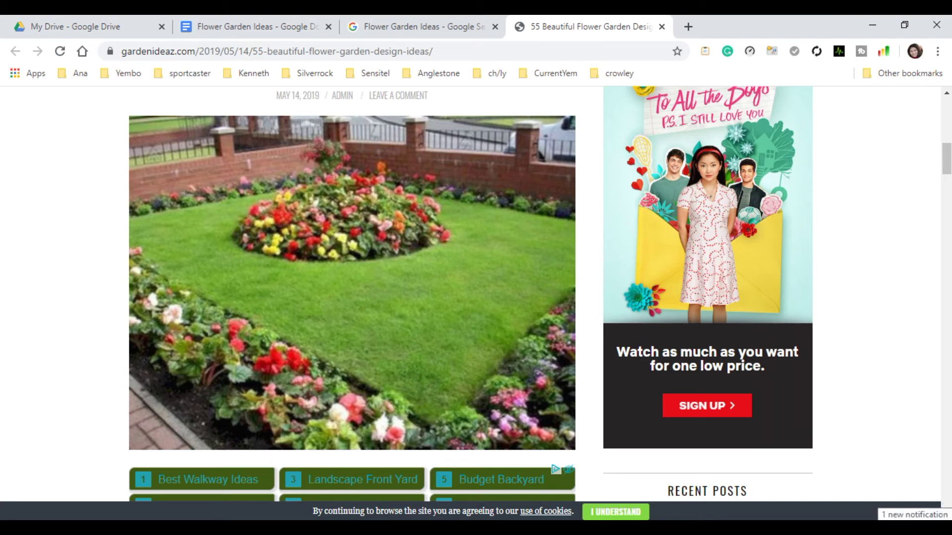
Step: Capture the gardenideaz.com lawn-and-round-flower-bed photo with Lightshot (642x483) and copy it to the clipboard
key("Print")
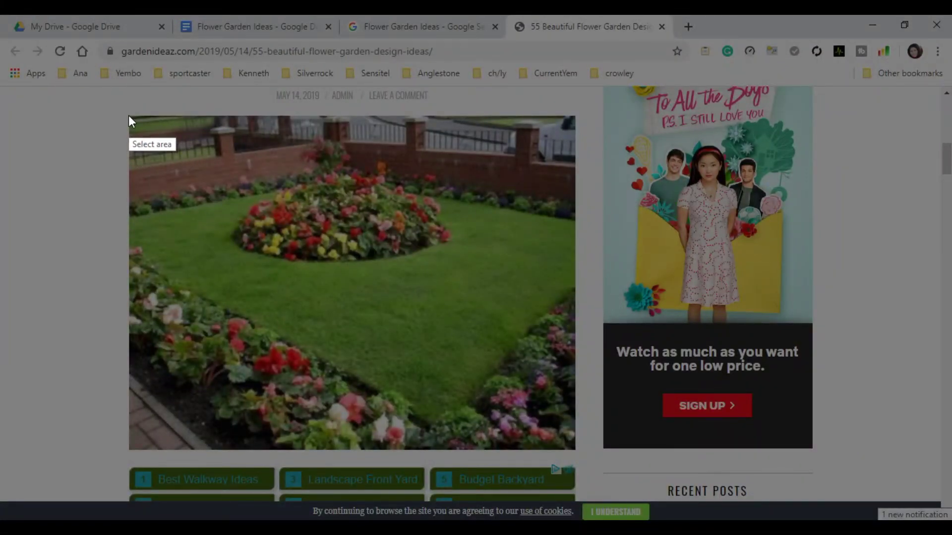
left_click_drag(129, 116, 577, 452)
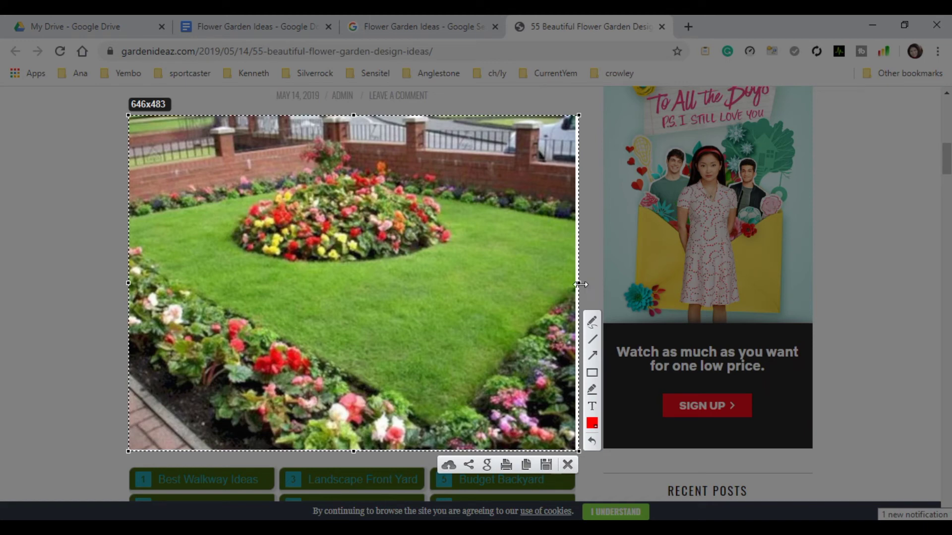
left_click_drag(581, 285, 576, 287)
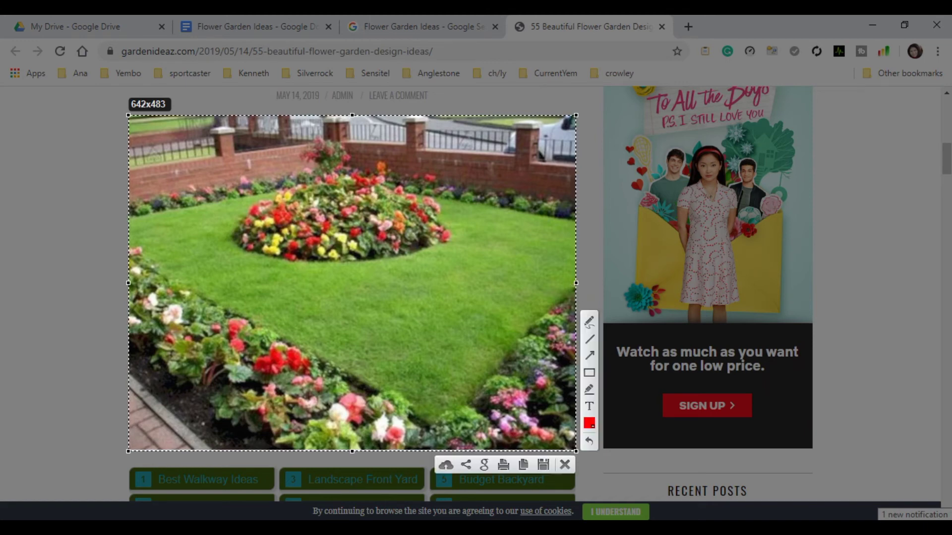
right_click(364, 256)
left_click(406, 291)
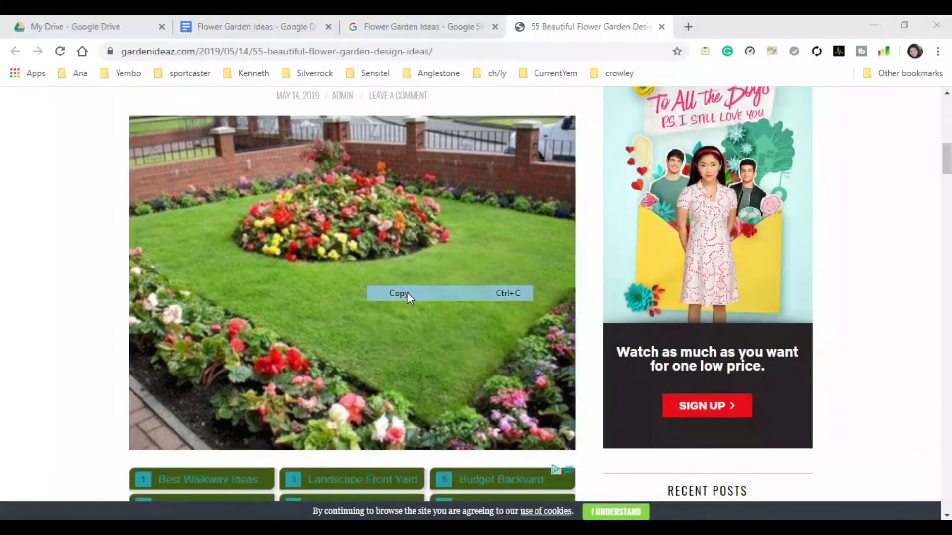
Step: Return to the Flower Garden Ideas document and add an empty line below the first image
left_click(261, 21)
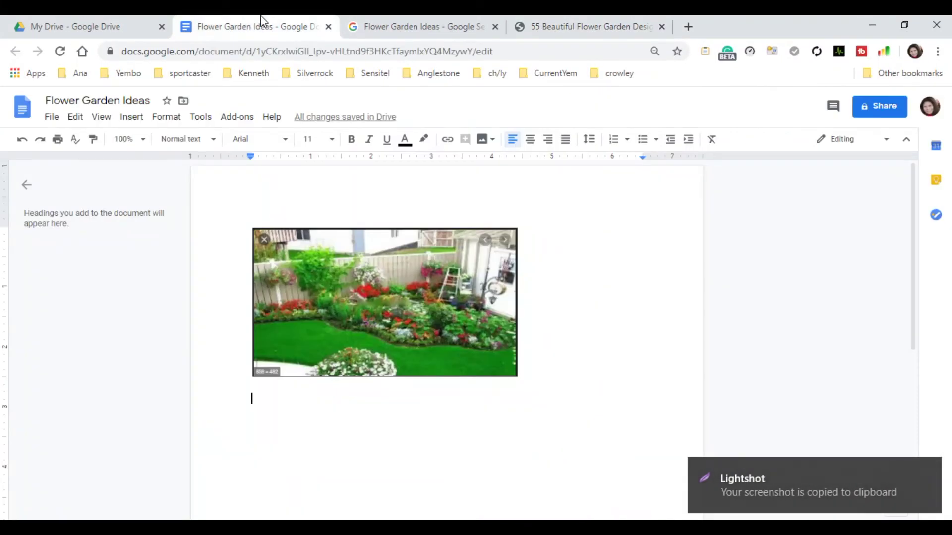
left_click(376, 457)
key("Return")
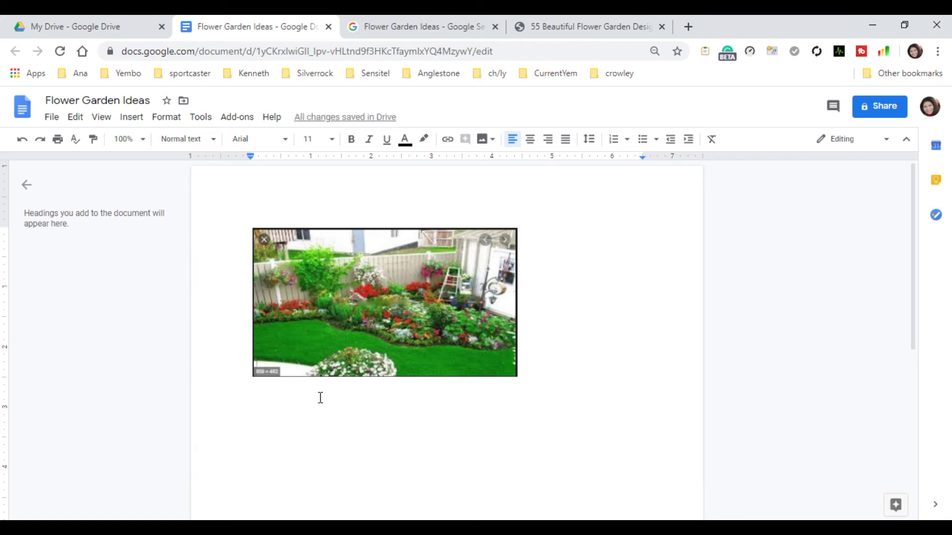
Step: Pick an option from the right-click menu on the empty line, then clear the selection
right_click(289, 414)
left_click(278, 433)
left_click(266, 413)
Step: Paste the lawn-and-round-bed capture below the fenced flower border image and check both images
key("ctrl+v")
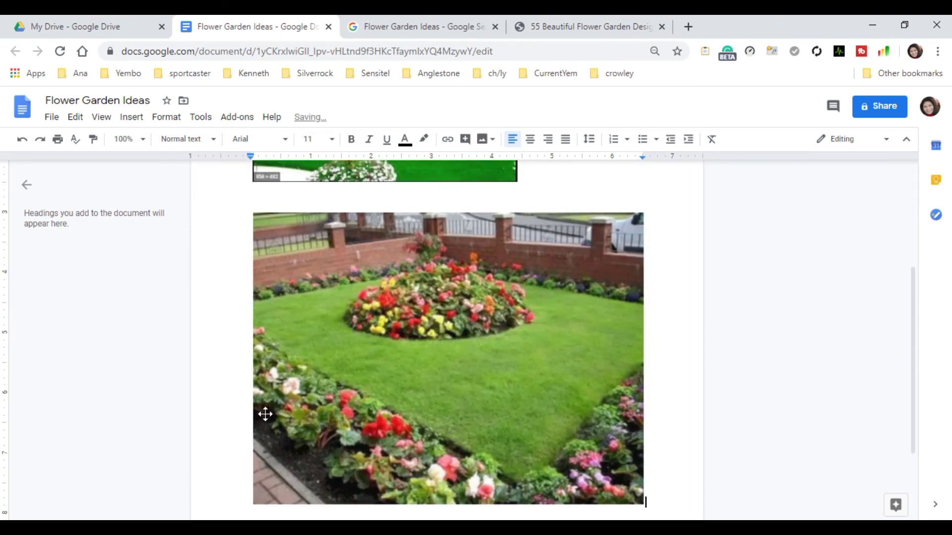
scroll(479, 350, "up", 4)
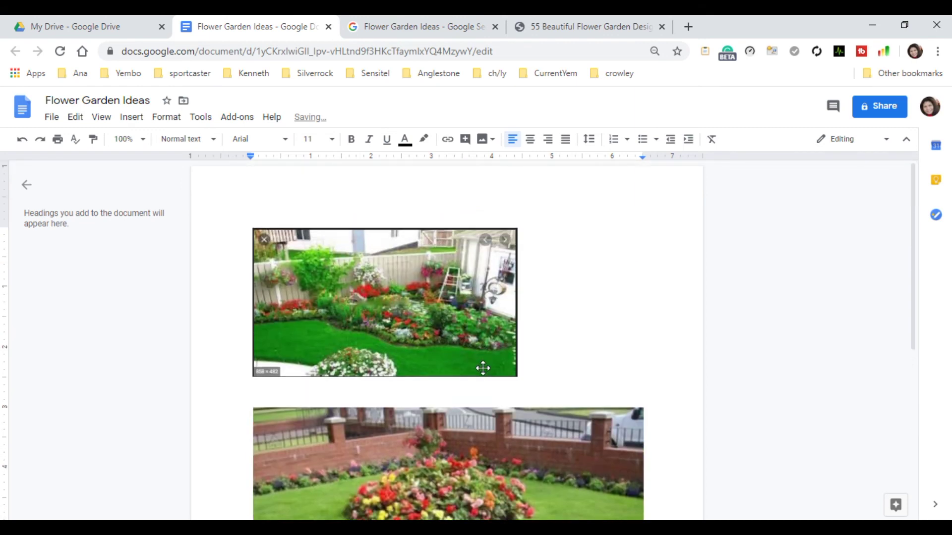
scroll(425, 431, "down", 3)
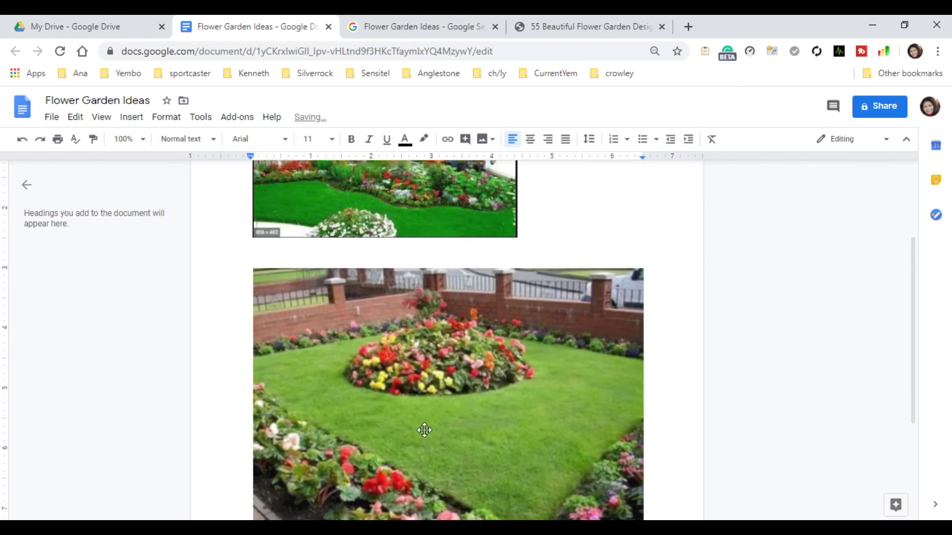
scroll(442, 446, "up", 1)
scroll(477, 335, "down", 4)
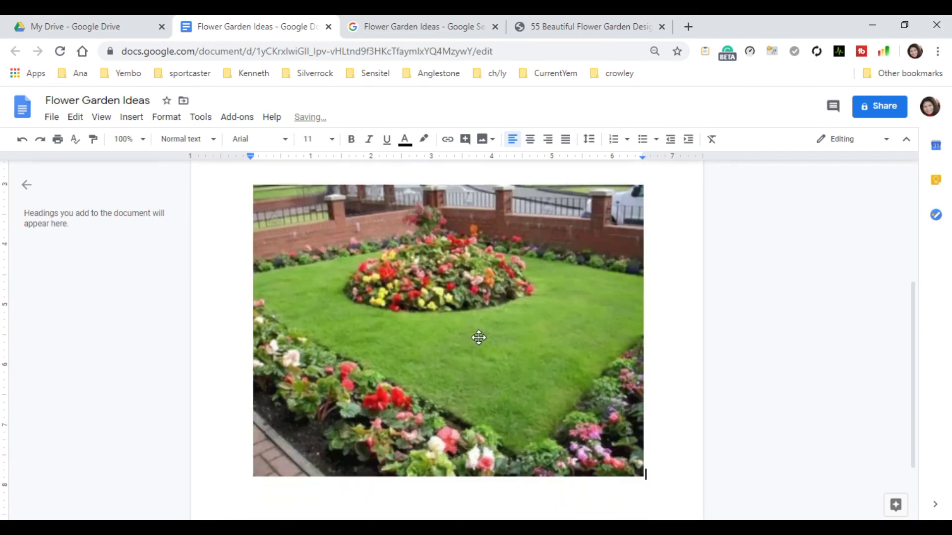
scroll(481, 338, "up", 3)
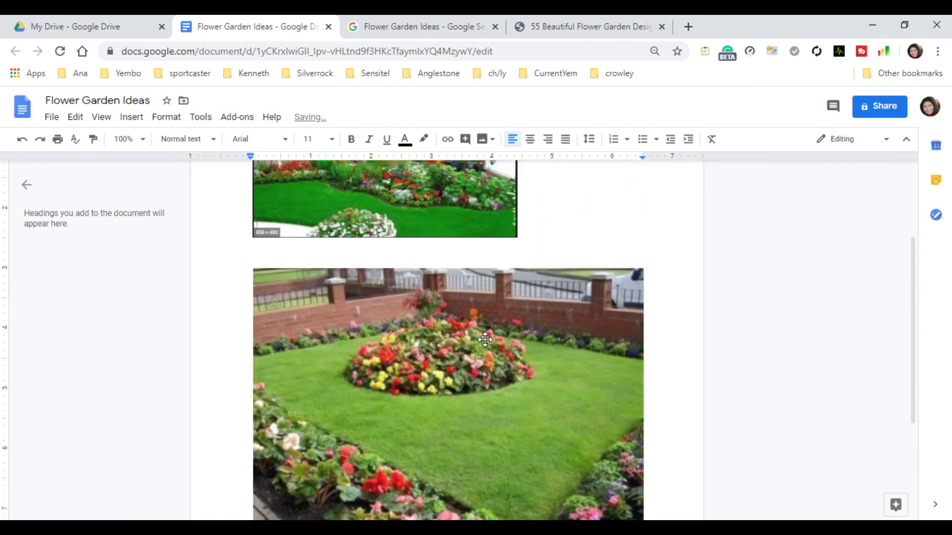